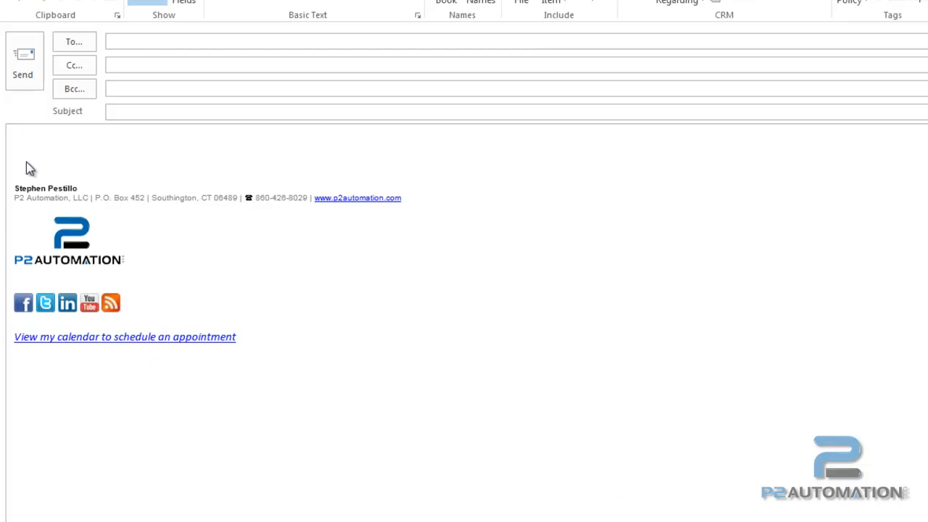
Capture the name, address, phone and website lines of the e-mail signature into Contact Capture.
mouse_move(14, 188)
left_mouse_down()
mouse_move(450, 210)
mouse_move(460, 200)
mouse_move(446, 190)
left_mouse_up()
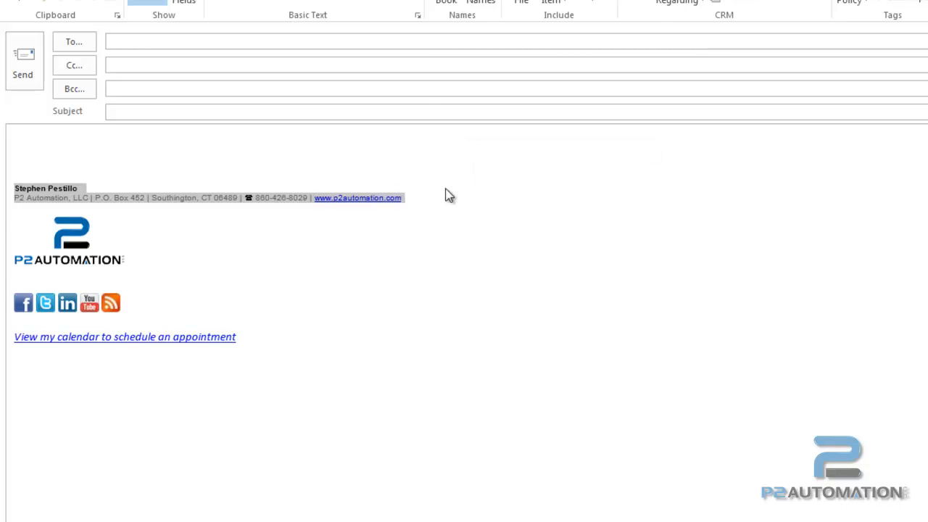
key("ctrl+shift+c")
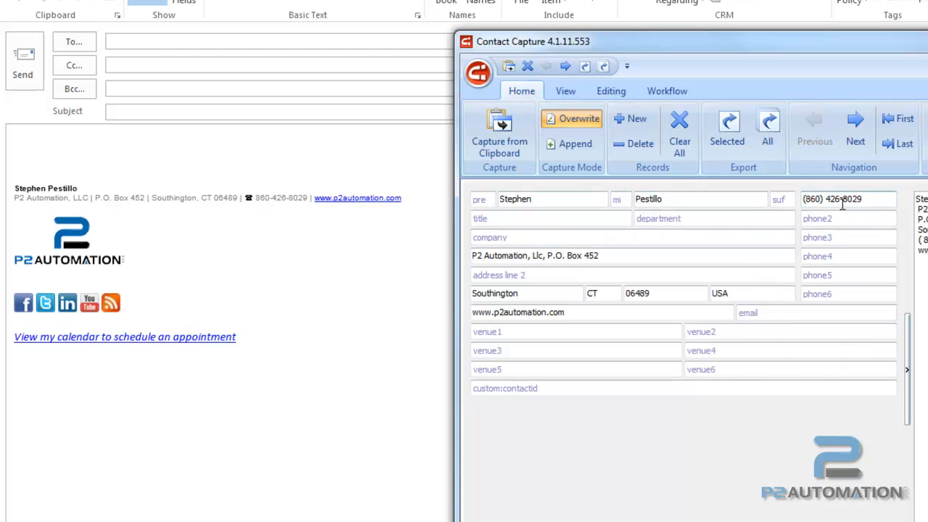
Move the company name out of the first address line into the company field, written as "P2 Automation, LLC".
left_click(545, 255)
type(",")
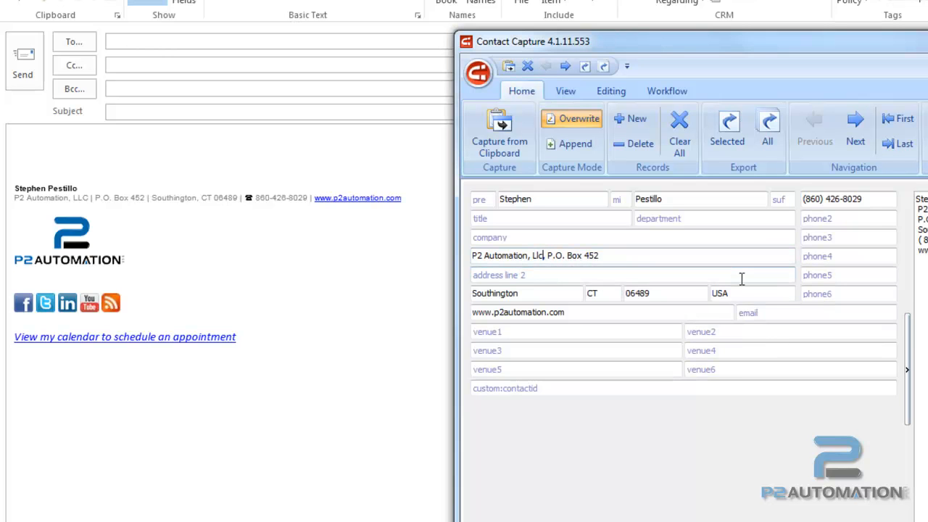
key("shift+Home")
key("ctrl+x")
key("shift+Tab")
key("ctrl+v")
key("BackSpace")
key("BackSpace")
type("LC")
Remove the leftover comma and space at the start of the first address line.
key("Tab")
key("Home")
key("Delete")
key("Delete")
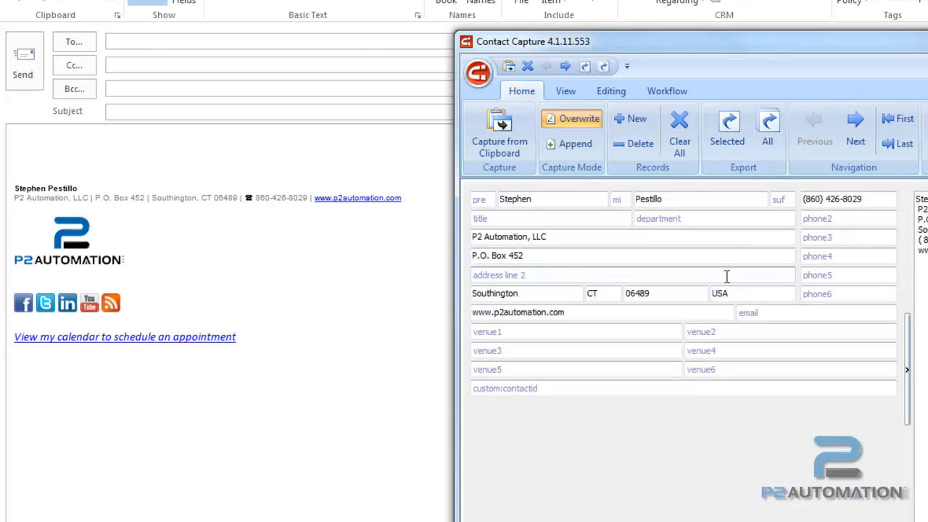
mouse_move(598, 312)
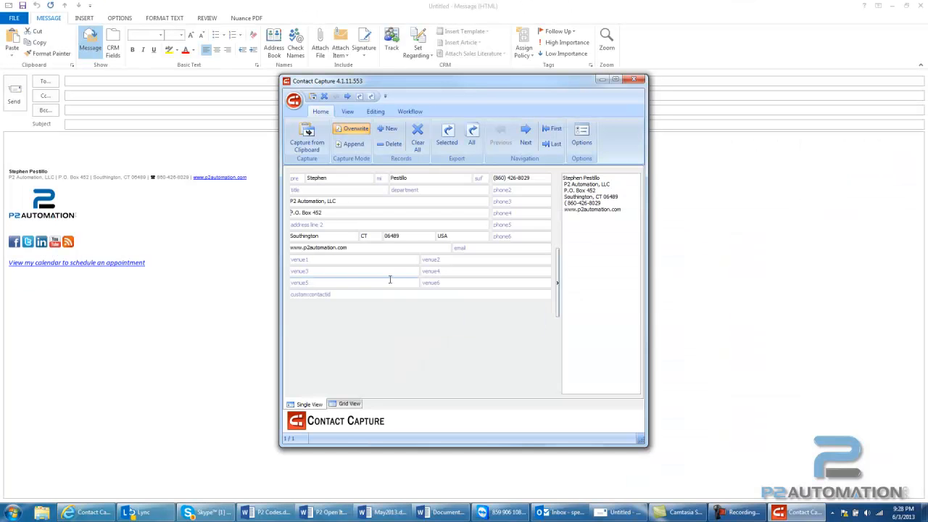
Switch to the Contact Capture Test Page in the browser and capture contacts from the entire page.
key("alt+Tab")
key("alt+Tab")
key("alt+Tab")
key("alt+Tab")
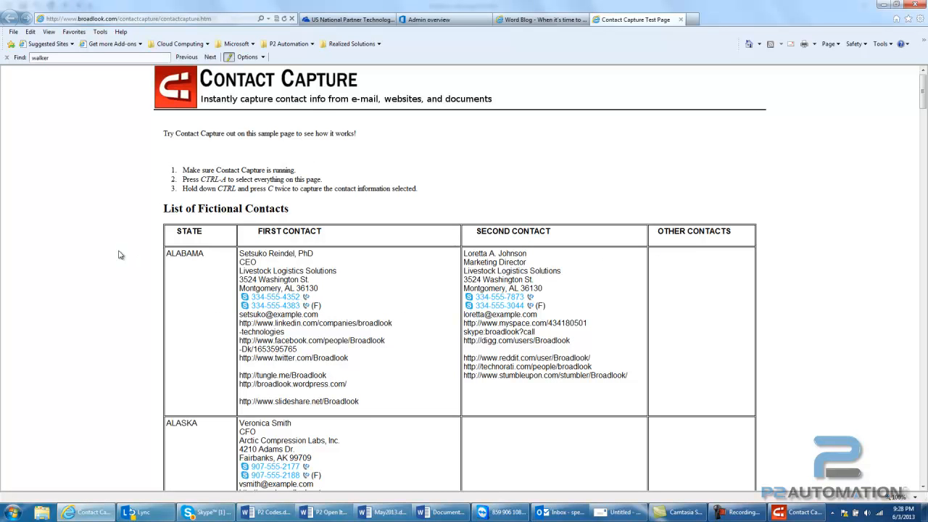
key("ctrl+a")
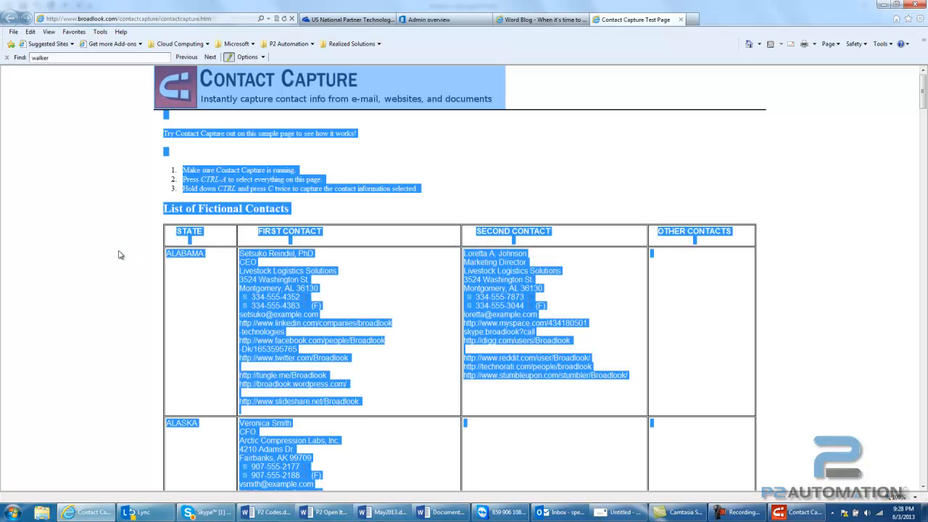
key("ctrl+c")
key("ctrl+c")
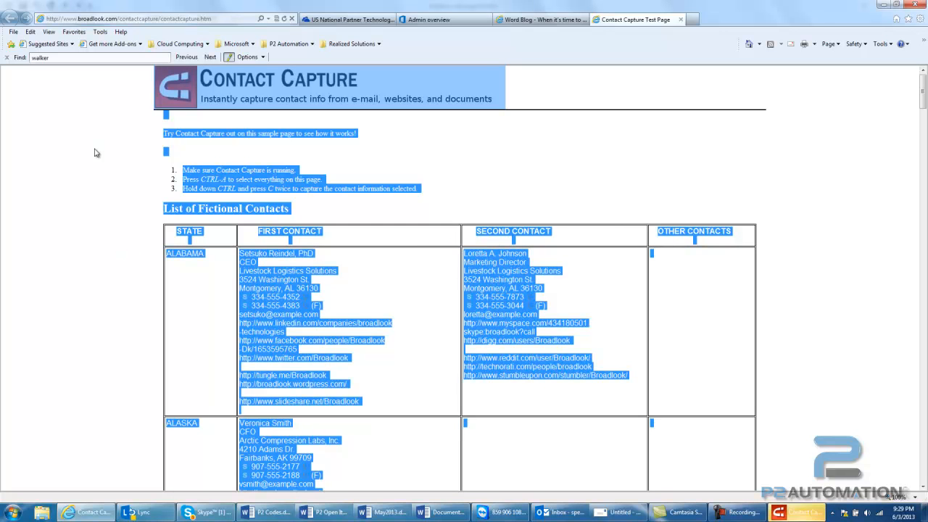
Switch to the captured records grid in Contact Capture and widen the Title column.
left_click(778, 513)
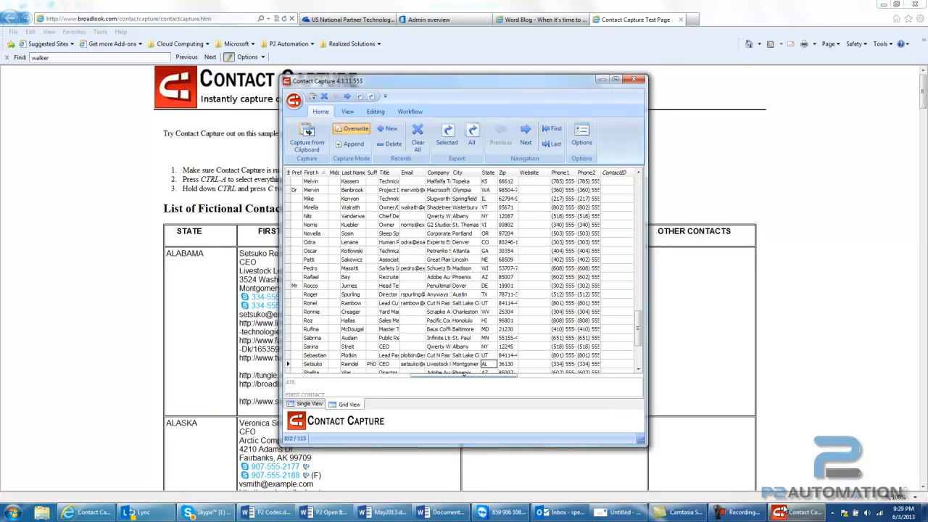
left_click_drag(435, 91, 598, 151)
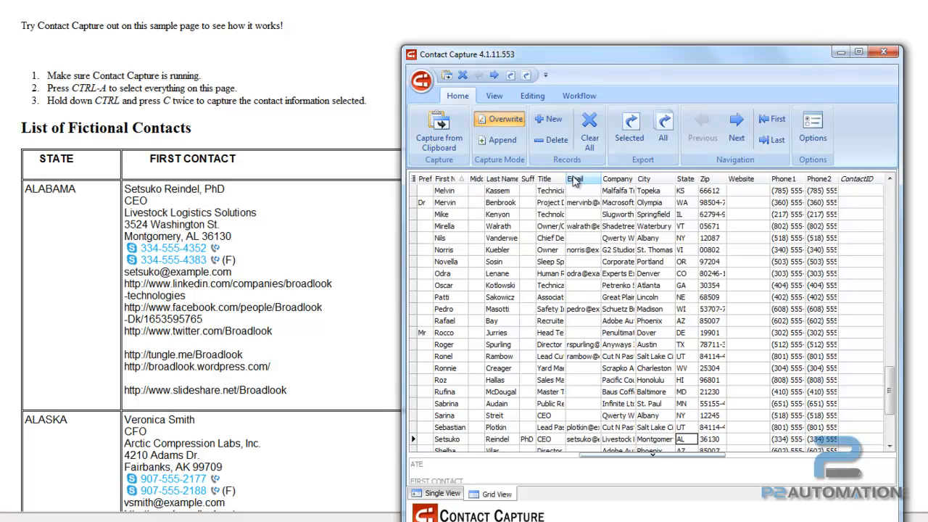
left_click_drag(565, 177, 608, 177)
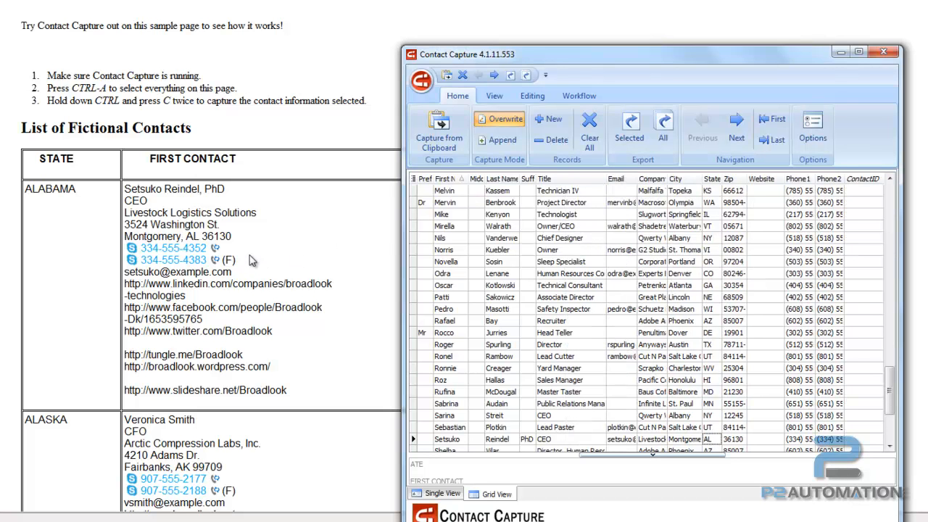
Examine the list of fictional contacts by state on the test page that served as the capture source.
left_click(177, 251)
key("ctrl+a")
scroll(424, 256, "down", 5)
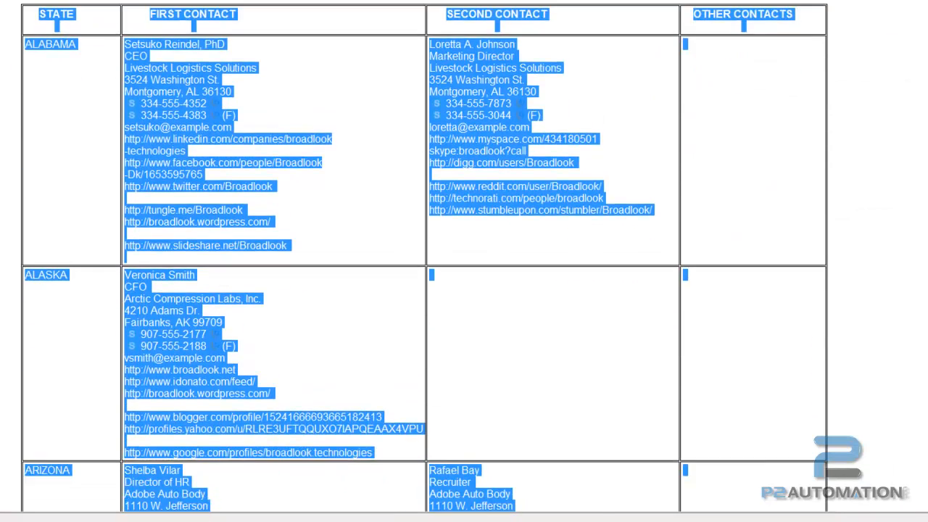
scroll(424, 256, "down", 2)
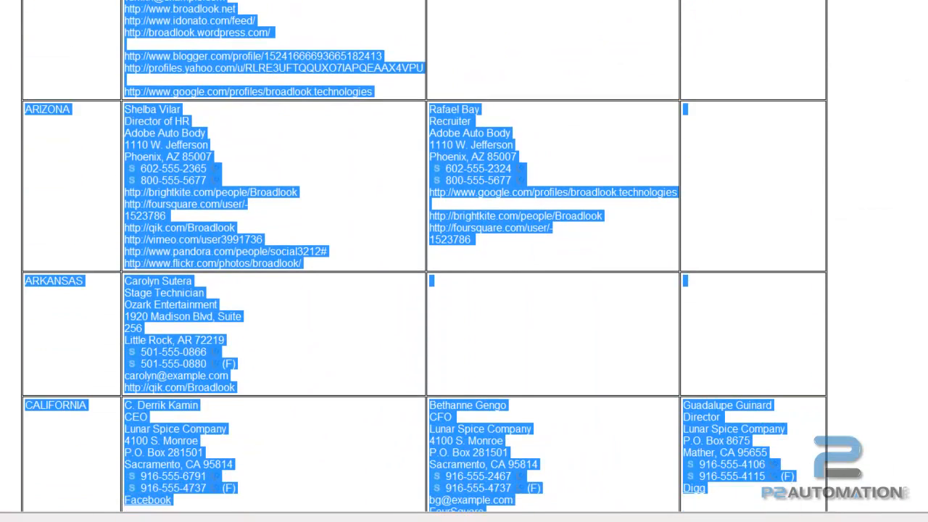
left_click(282, 159)
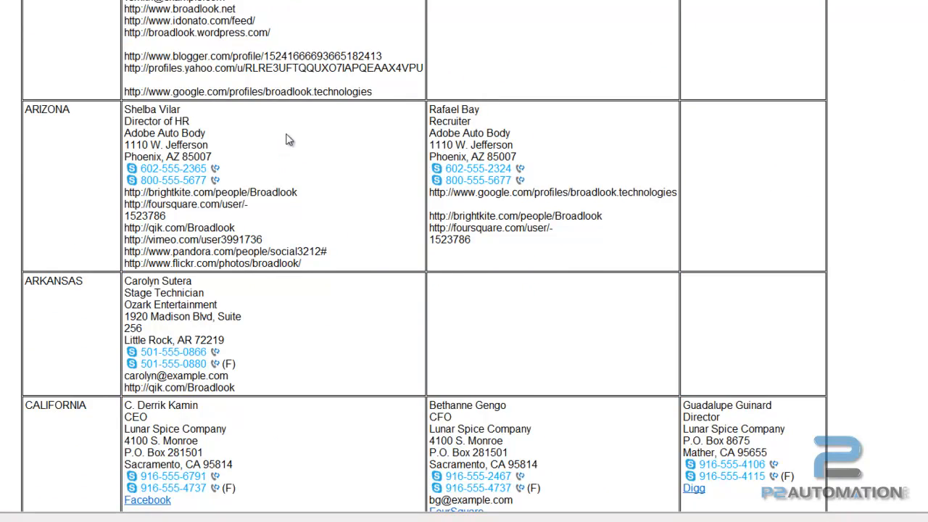
Return to the Contact Capture grid and widen the Title column enough to show the full job titles.
key("alt+Tab")
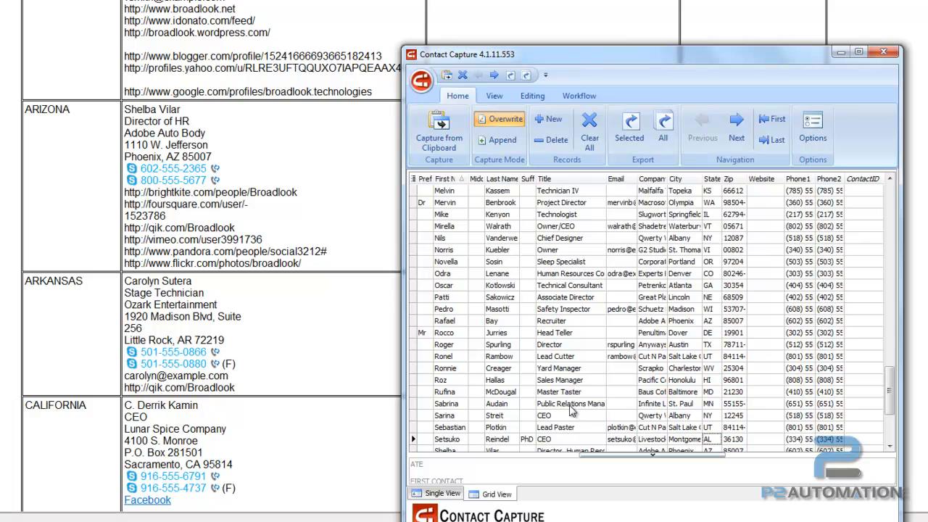
left_click(580, 276)
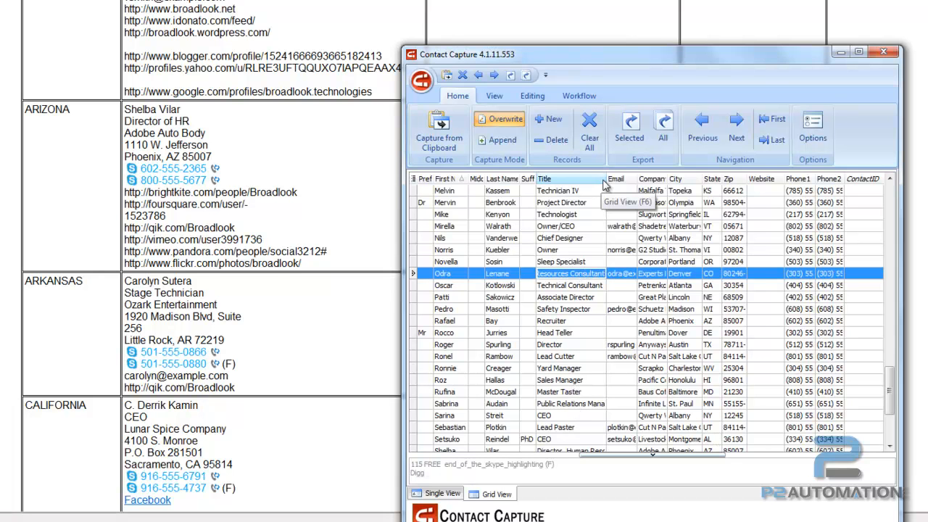
left_click_drag(607, 179, 624, 179)
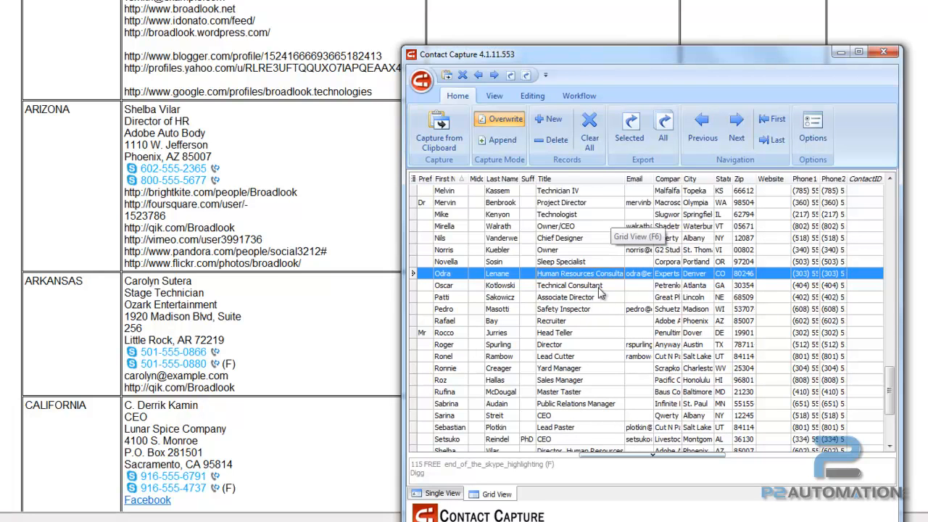
left_click(597, 310)
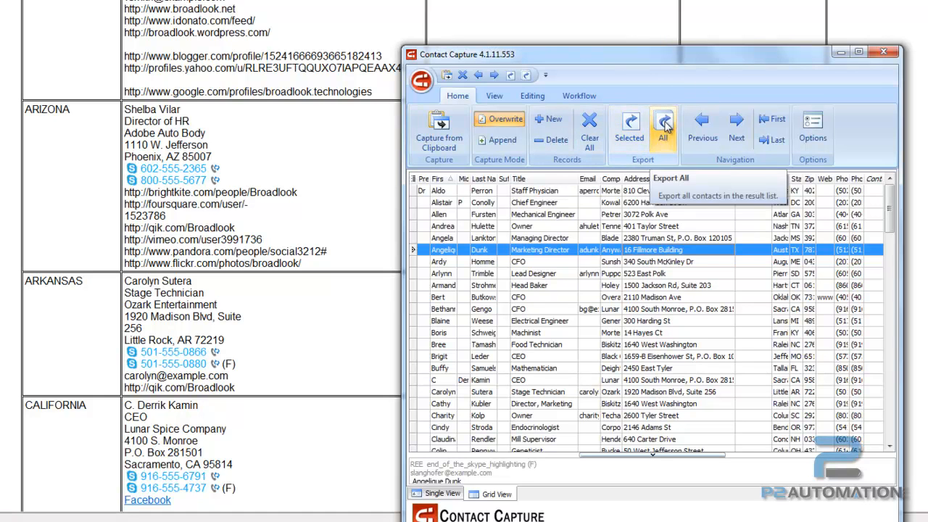
Start exporting all captured contacts with Microsoft Dynamics CRM as the export target.
left_click(664, 124)
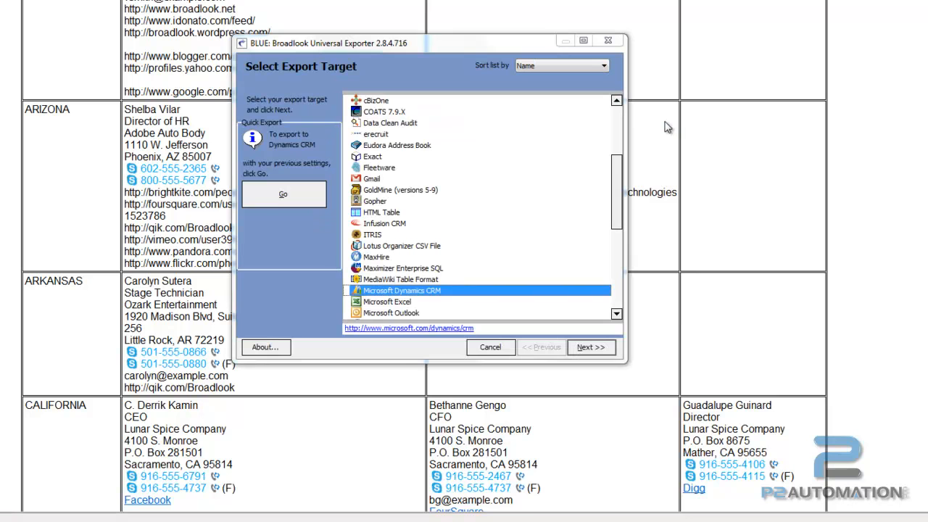
left_click(617, 138)
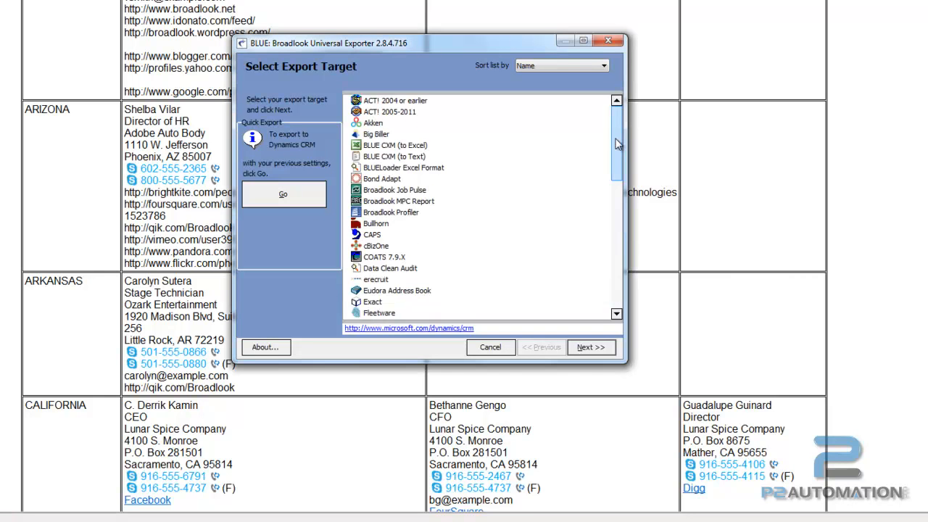
left_click_drag(617, 138, 630, 226)
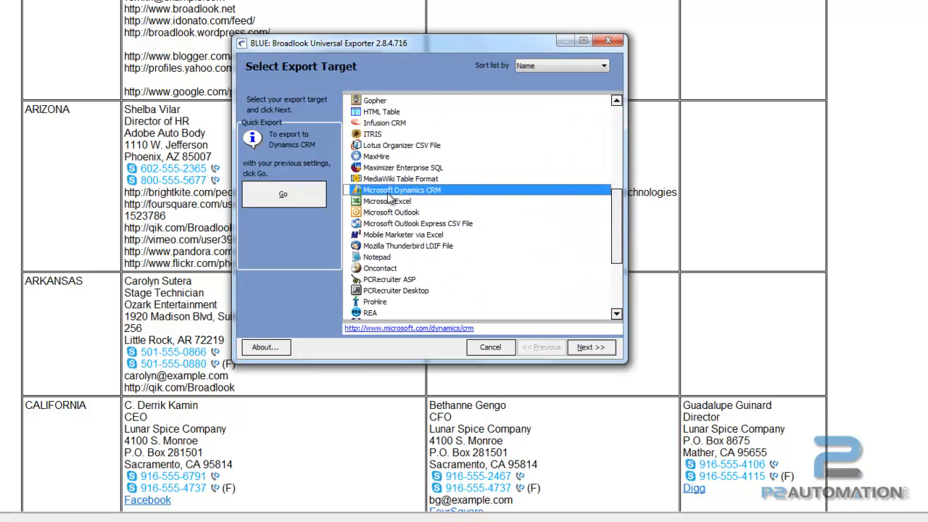
left_click(590, 348)
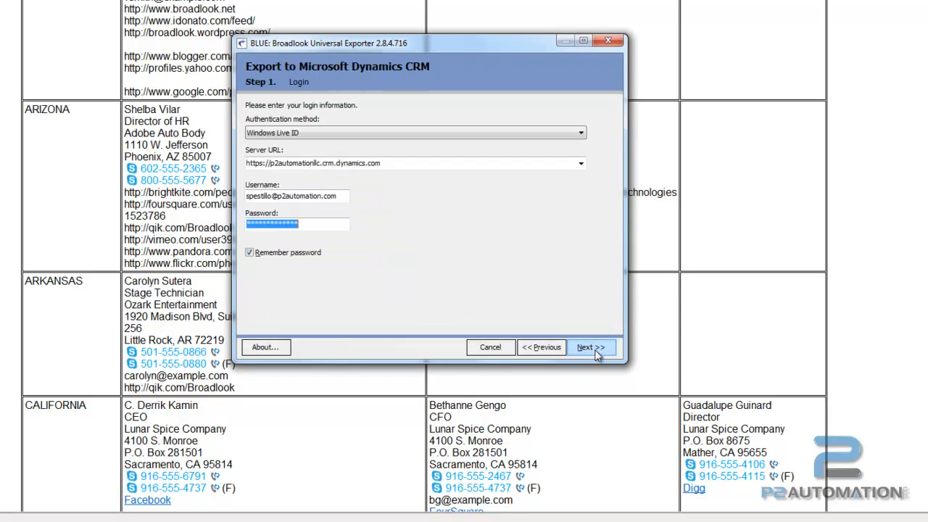
Log in to the CRM server with Windows Live ID authentication and the saved credentials.
left_click(373, 140)
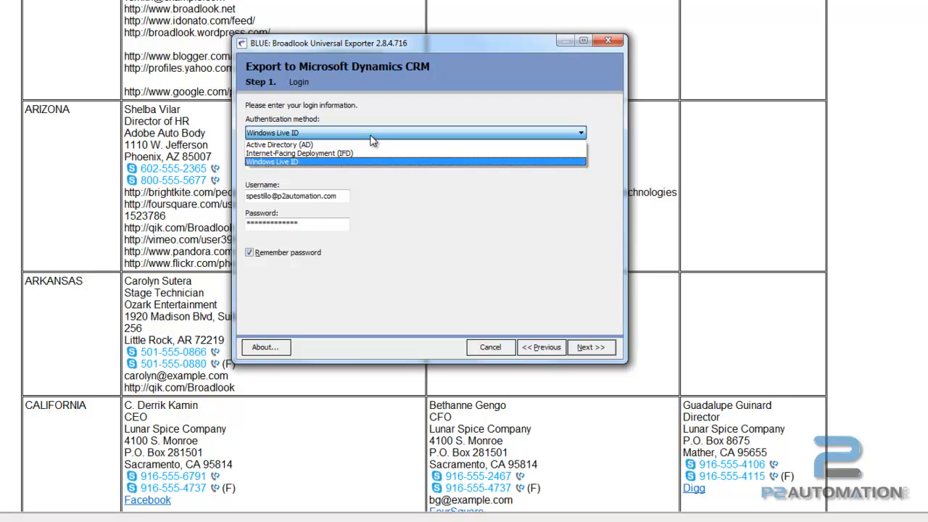
left_click(372, 161)
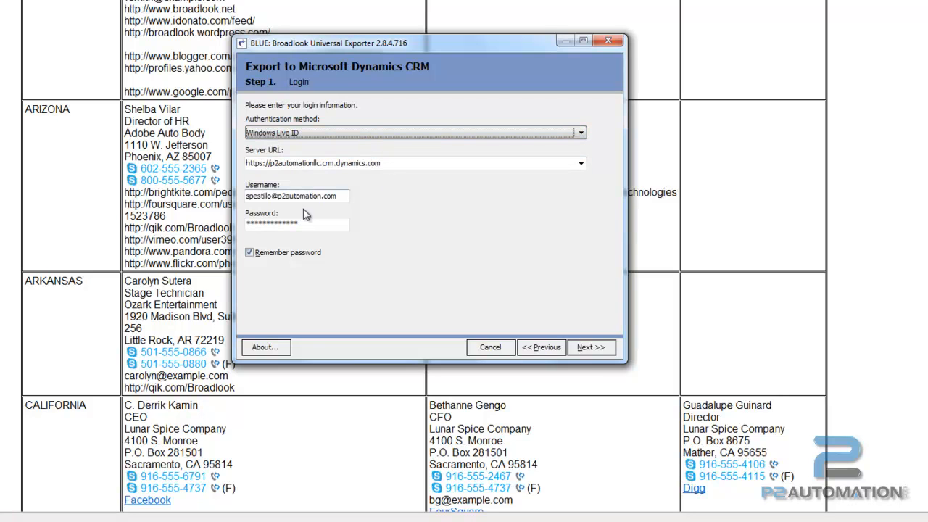
left_click(590, 348)
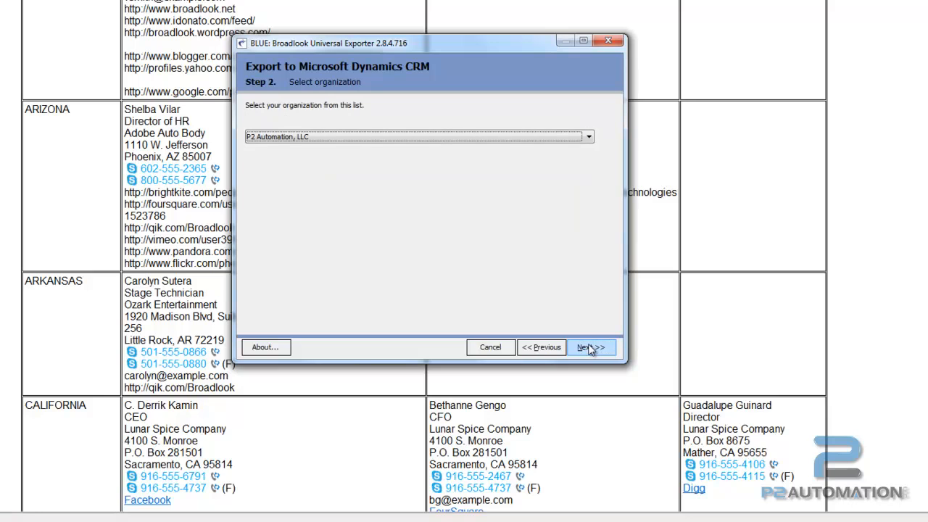
Choose P2 Automation, LLC as the organization and Standard Dynamics CRM export as the destination.
left_click(590, 137)
left_click(592, 138)
left_click(607, 347)
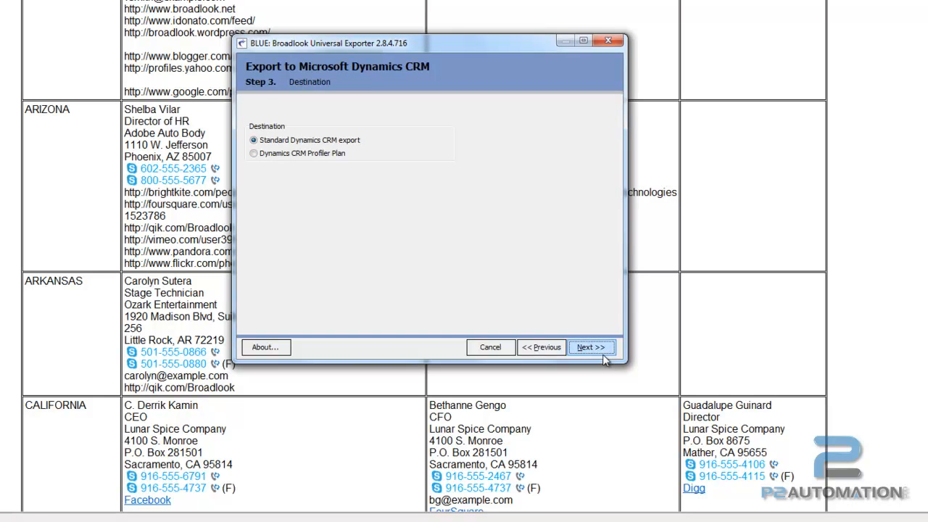
left_click(593, 348)
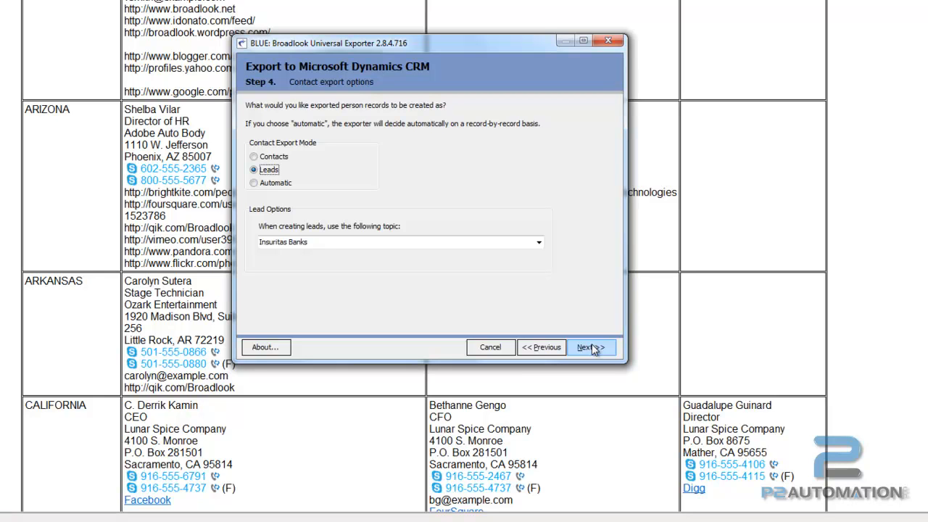
Export the people as leads with the topic "Contact Capture Test", without creating opportunities for new company records.
left_click(512, 246)
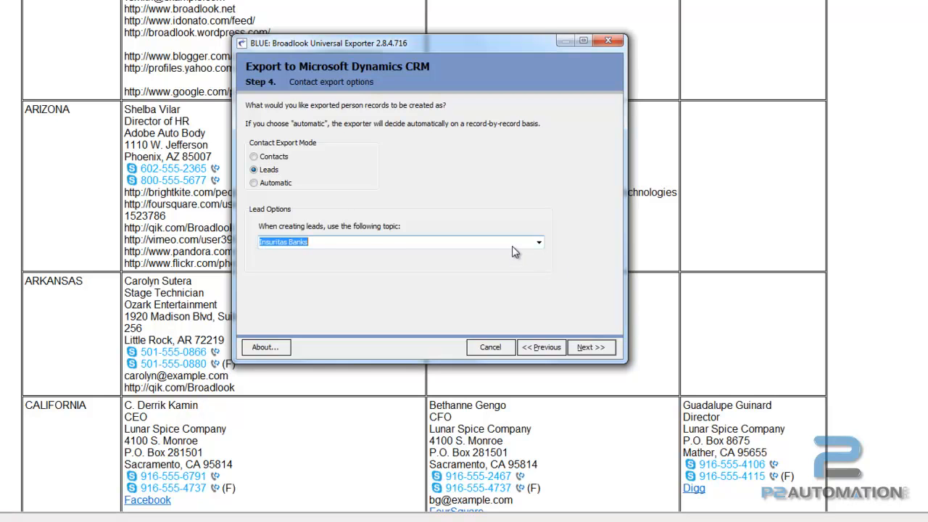
type("Contact Capture")
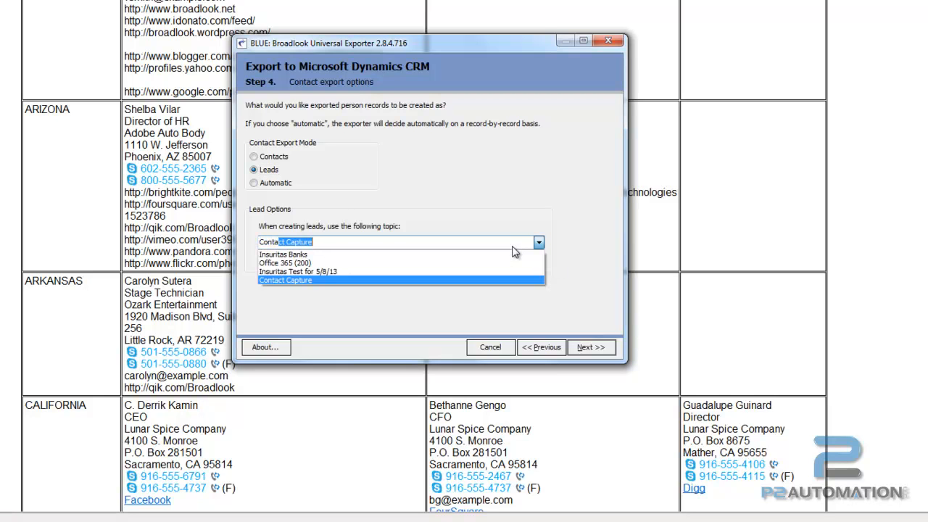
type(" Test")
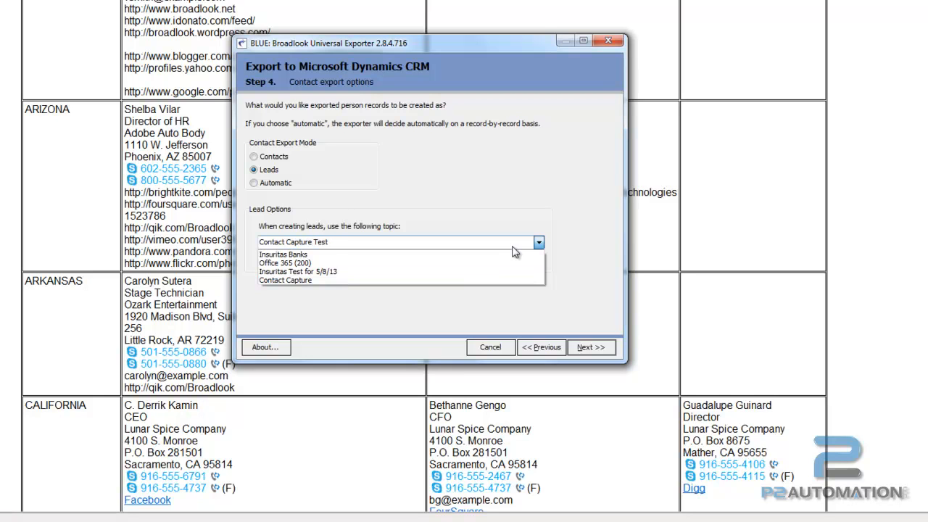
left_click(590, 347)
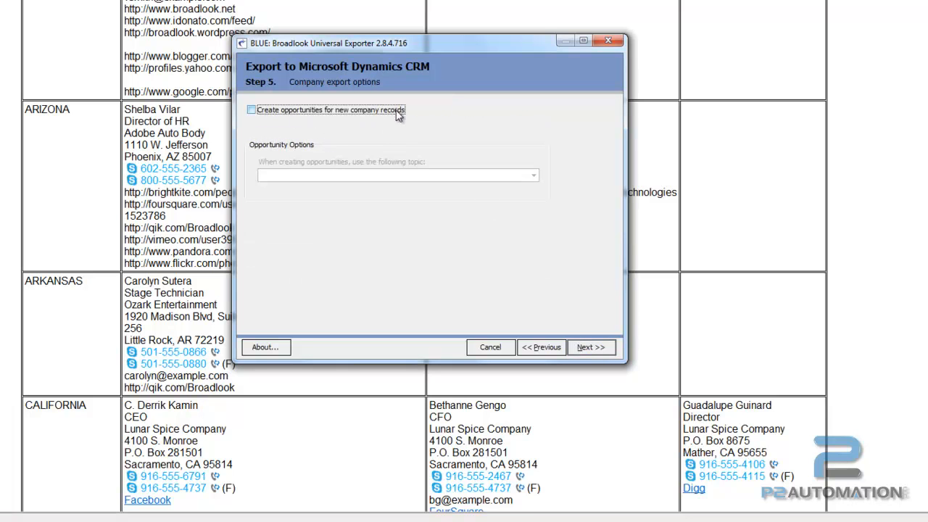
left_click(598, 353)
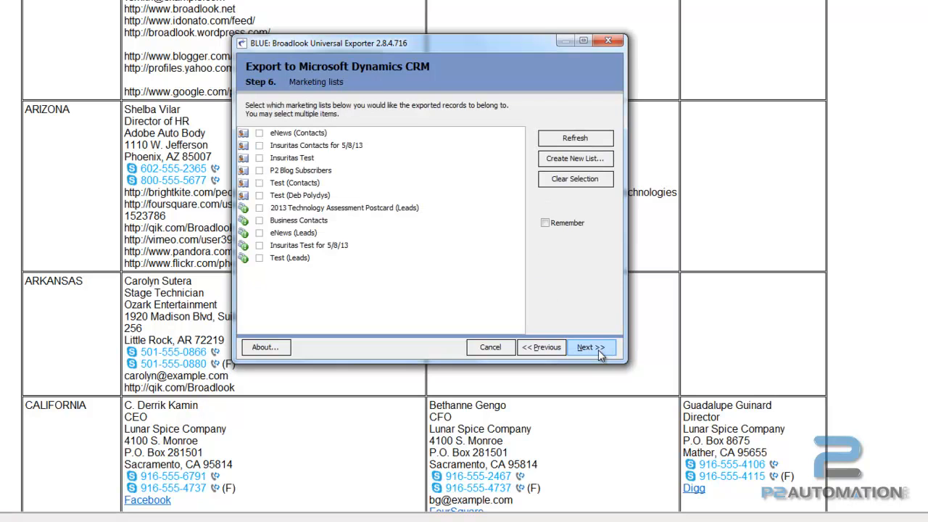
Assign the exported records to the eNews (Leads) and Business Contacts marketing lists.
left_click(260, 233)
left_click(259, 233)
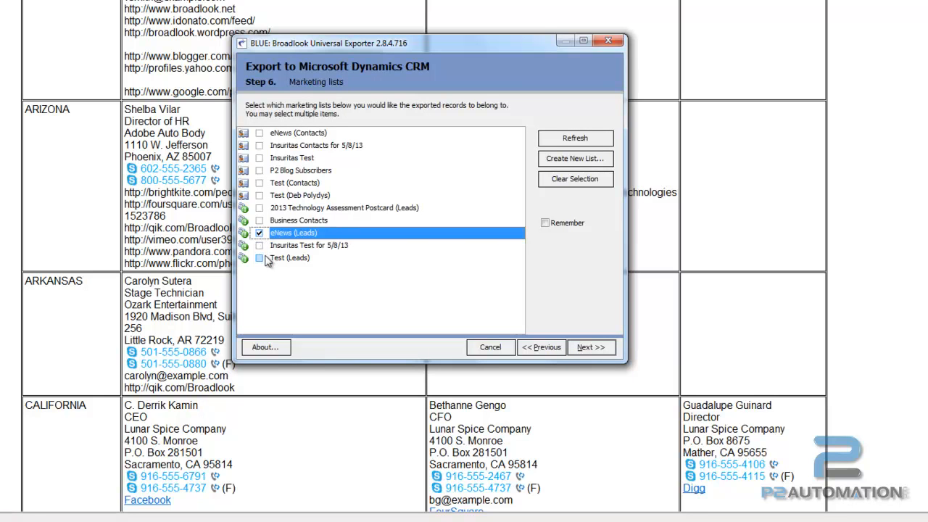
left_click(258, 220)
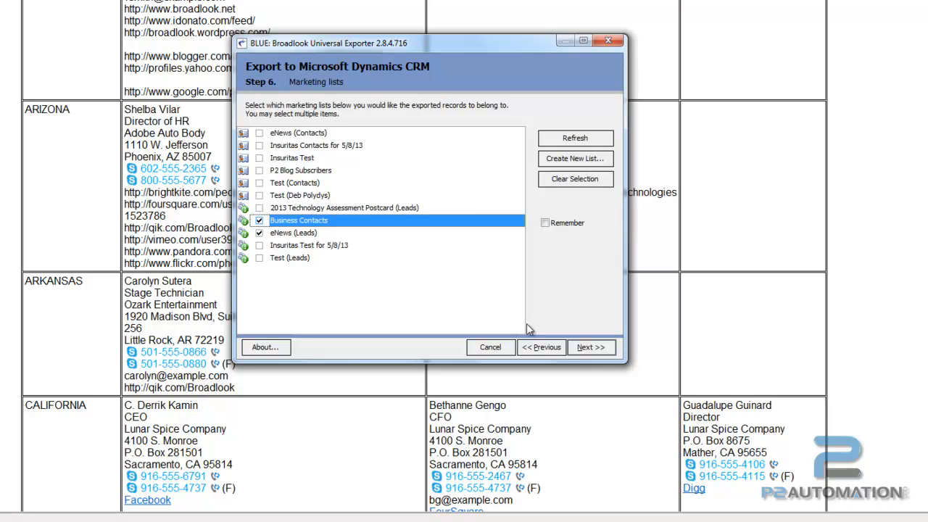
left_click(593, 347)
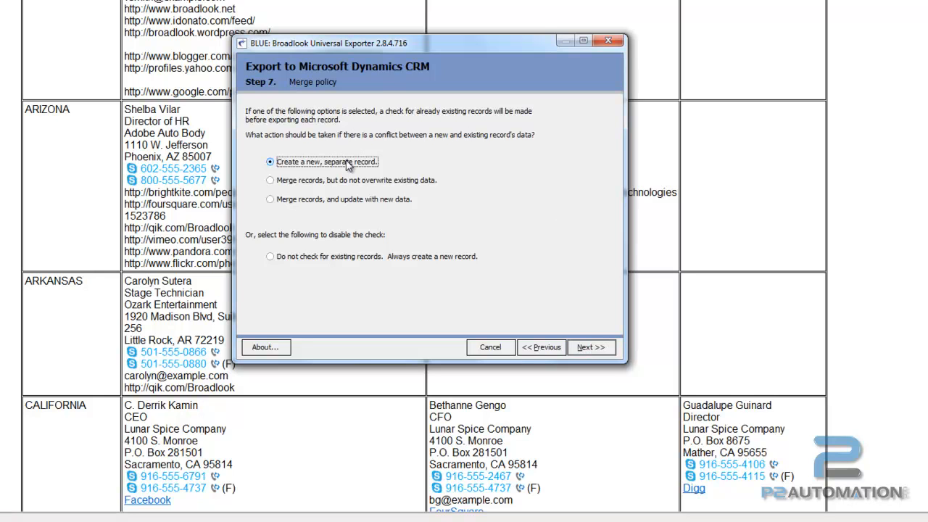
Set the merge policy to merge records and update with new data, and accept US Dollar as default currency.
left_click(271, 181)
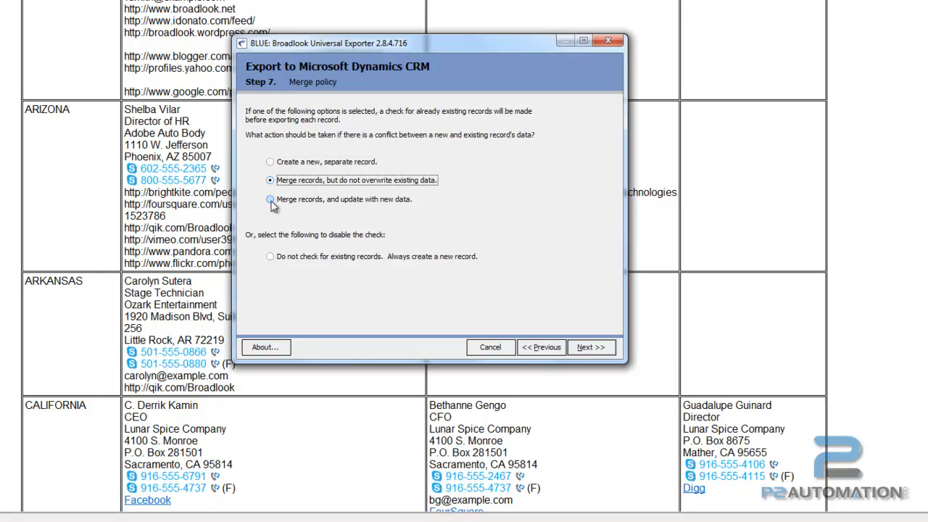
left_click(271, 200)
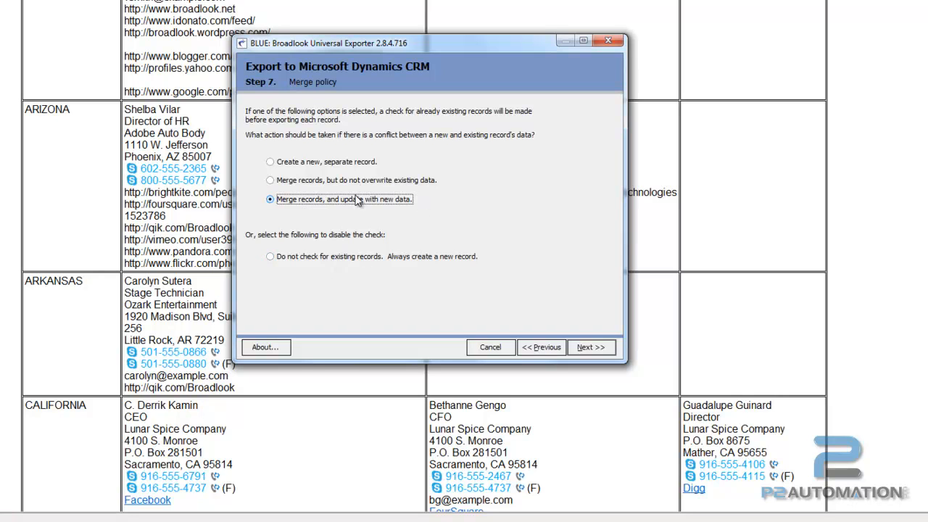
left_click(592, 354)
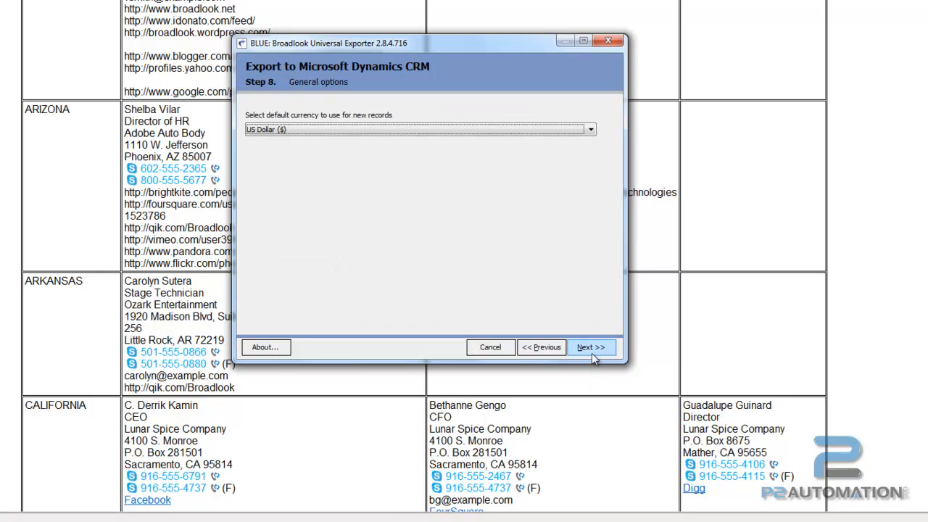
left_click(592, 353)
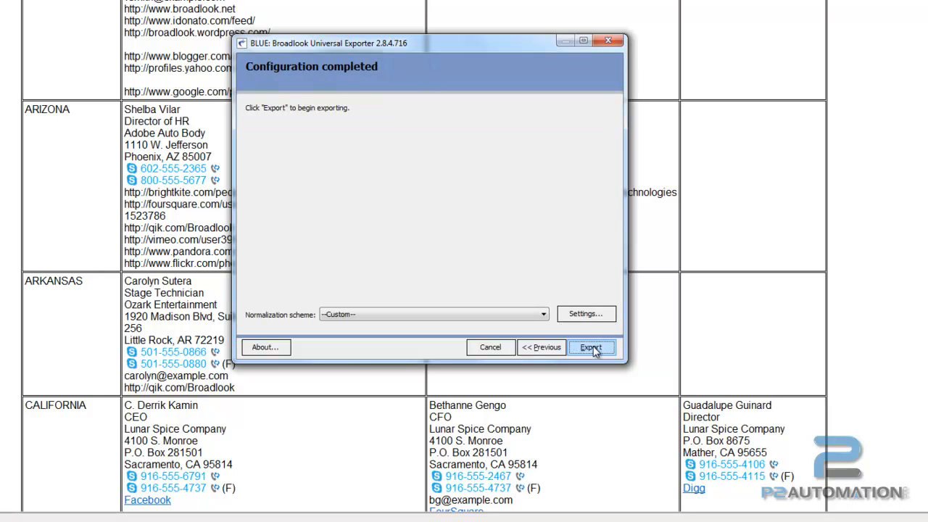